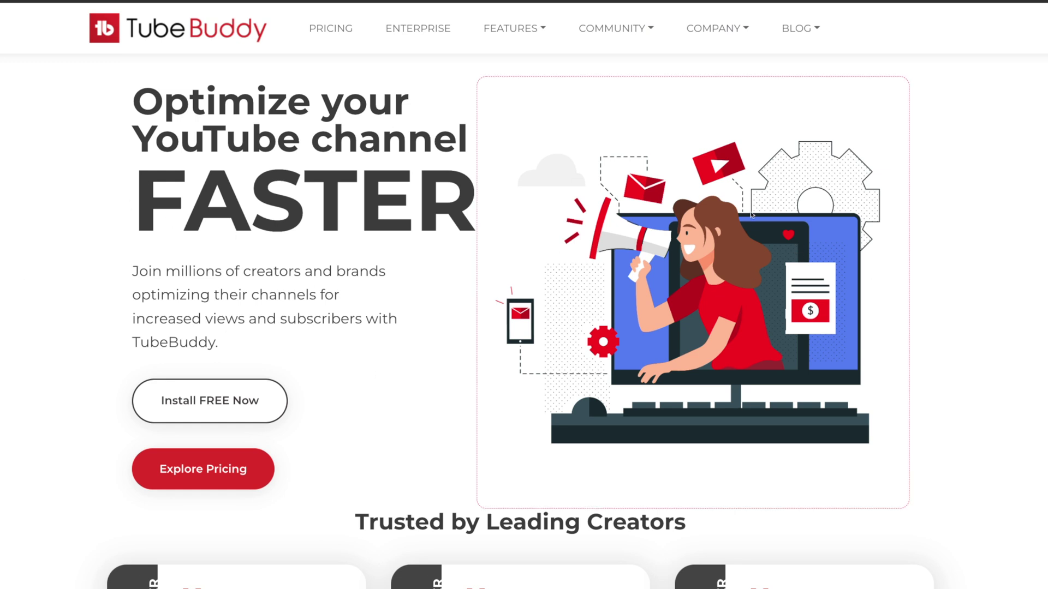
Open TubeBuddy's pricing page and scroll down to the Pro, Star and Legend plan cards
click(223, 401)
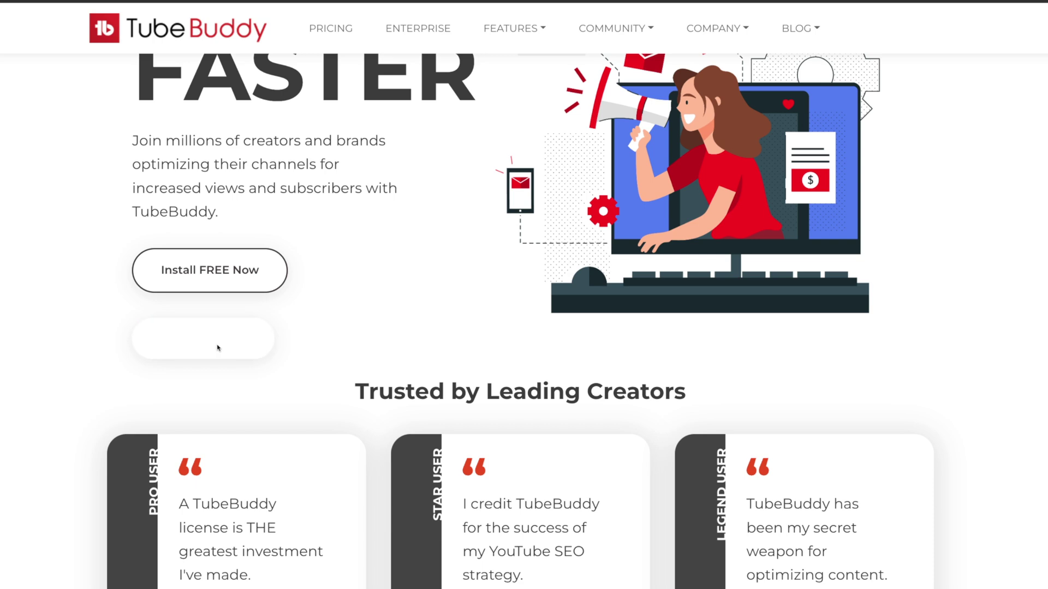
click(217, 348)
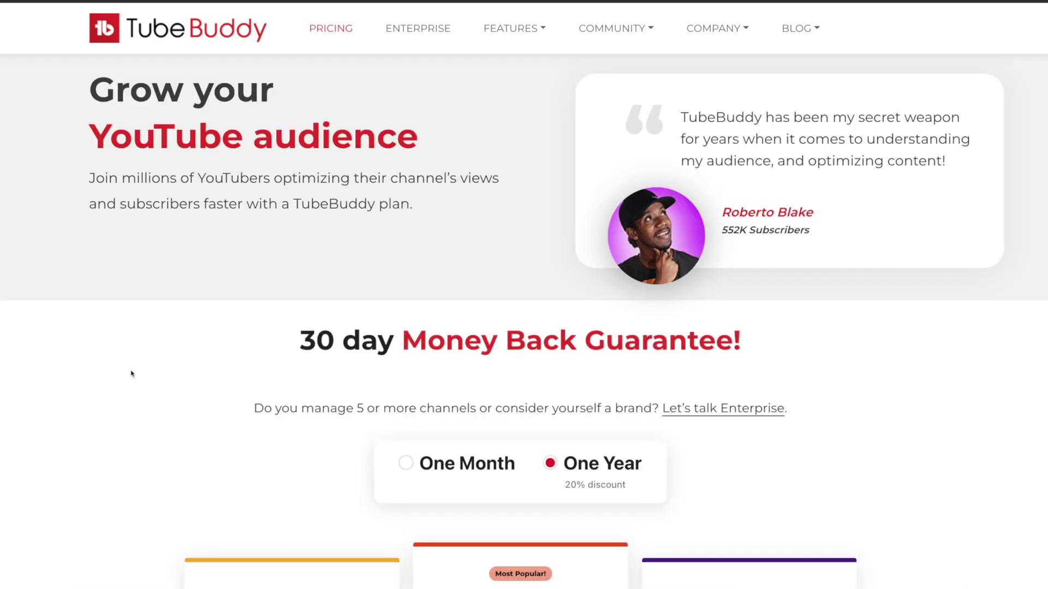
scroll(131, 373, down, 3)
scroll(144, 372, down, 2)
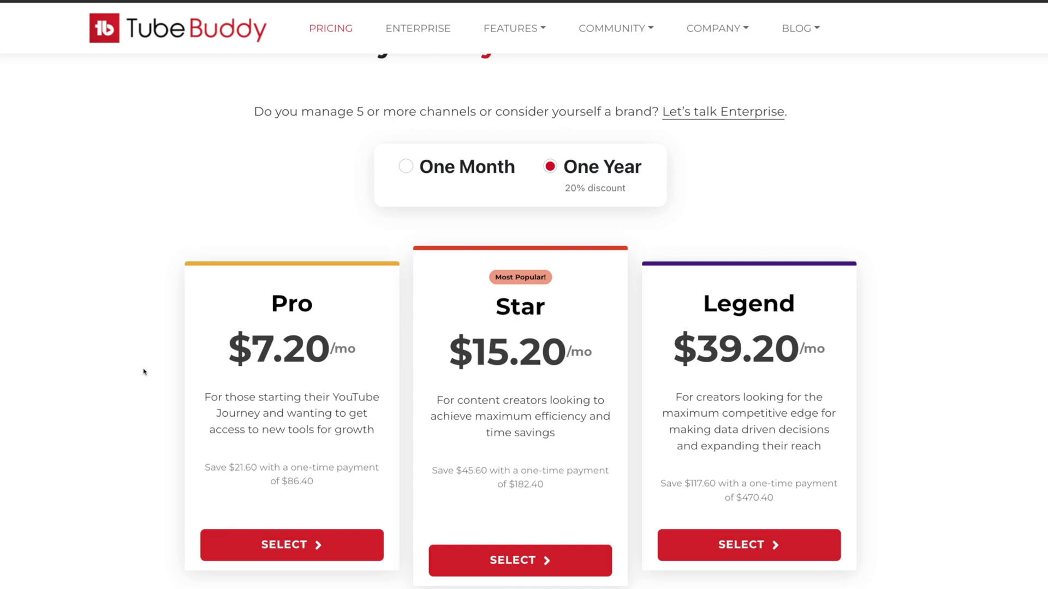
scroll(144, 372, down, 1)
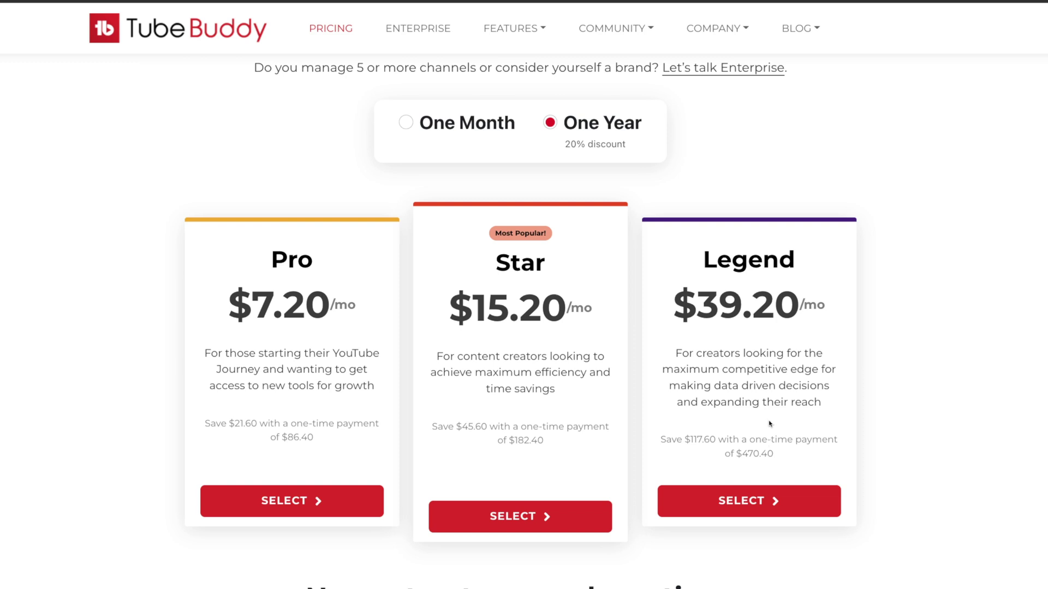
scroll(769, 424, down, 10)
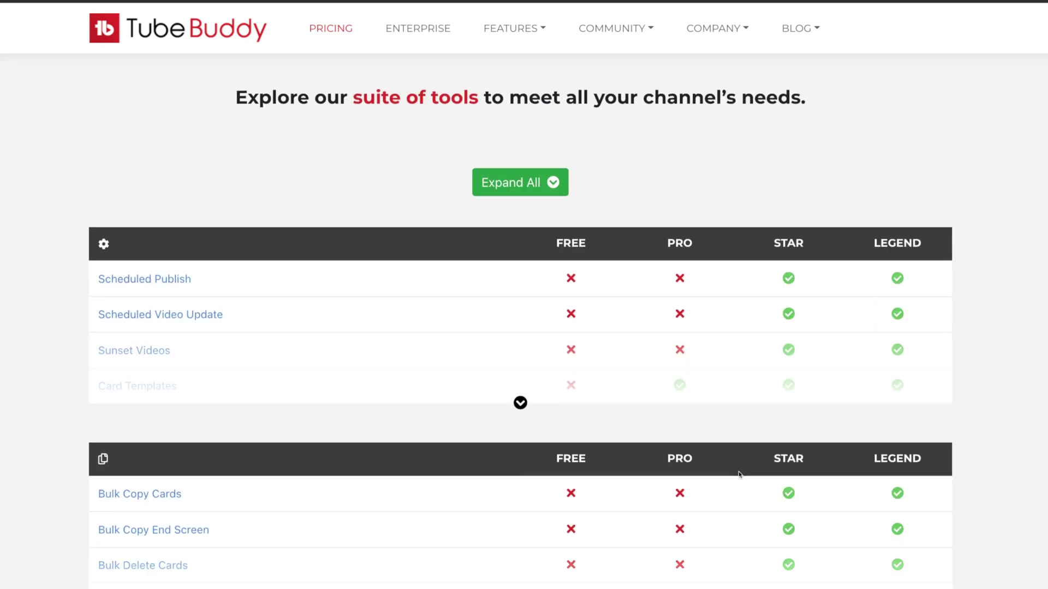
Expand the first feature comparison table and scroll through all its feature rows
click(521, 402)
scroll(716, 449, down, 3)
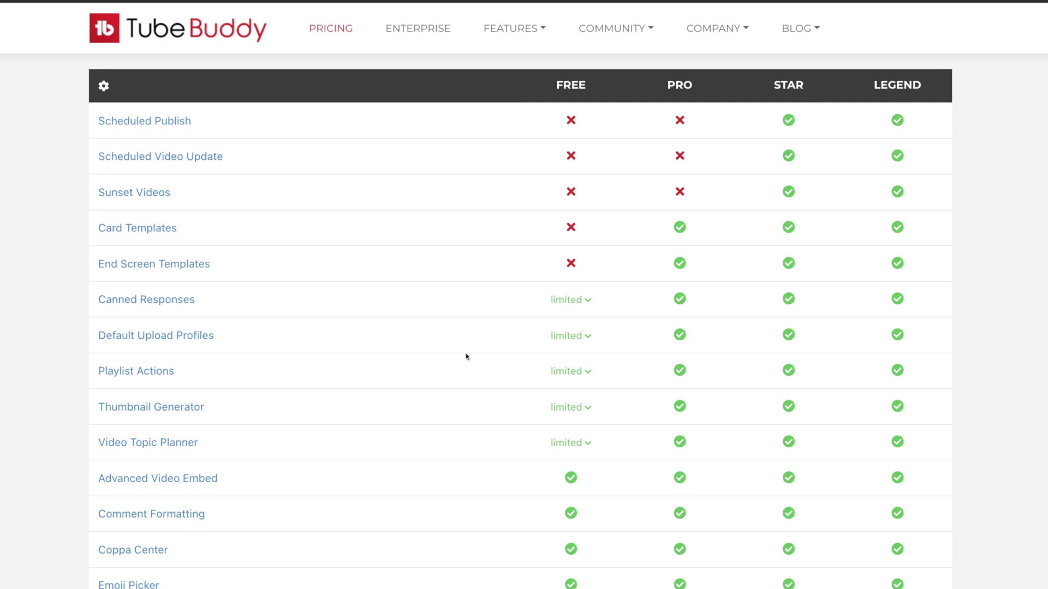
scroll(468, 361, down, 15)
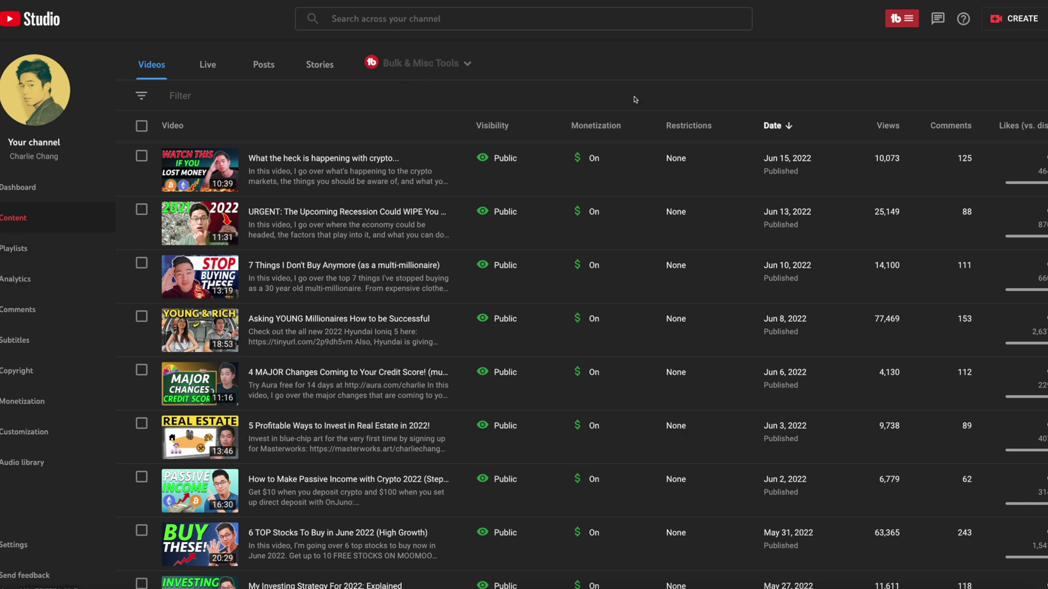
Open the crypto video's details and launch TubeBuddy's A/B test tool for it
click(283, 159)
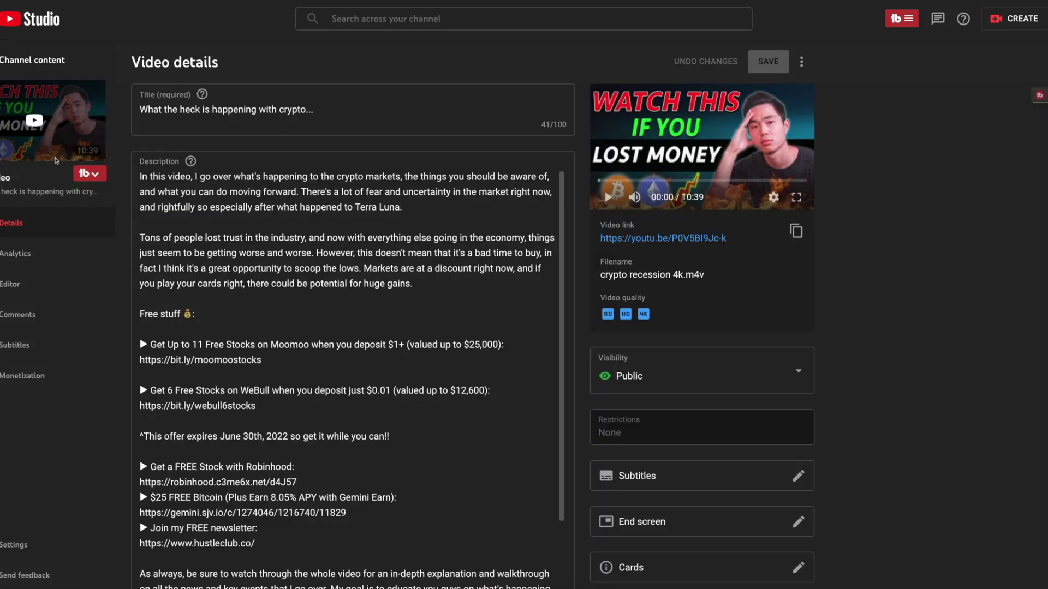
click(98, 175)
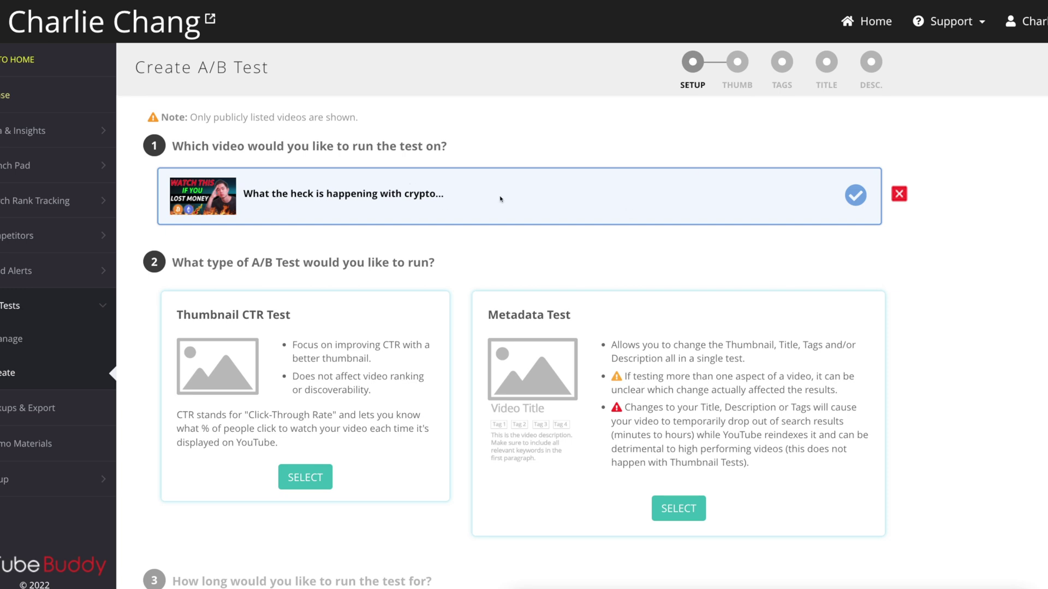
Choose Thumbnail CTR Test as the A/B test type
scroll(500, 199, down, 1)
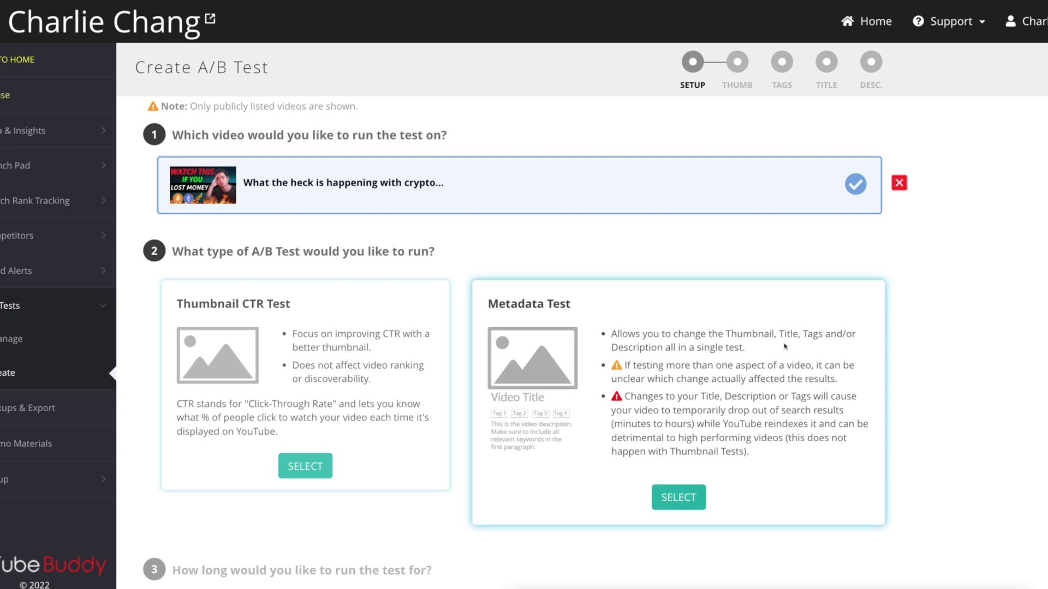
scroll(776, 366, down, 1)
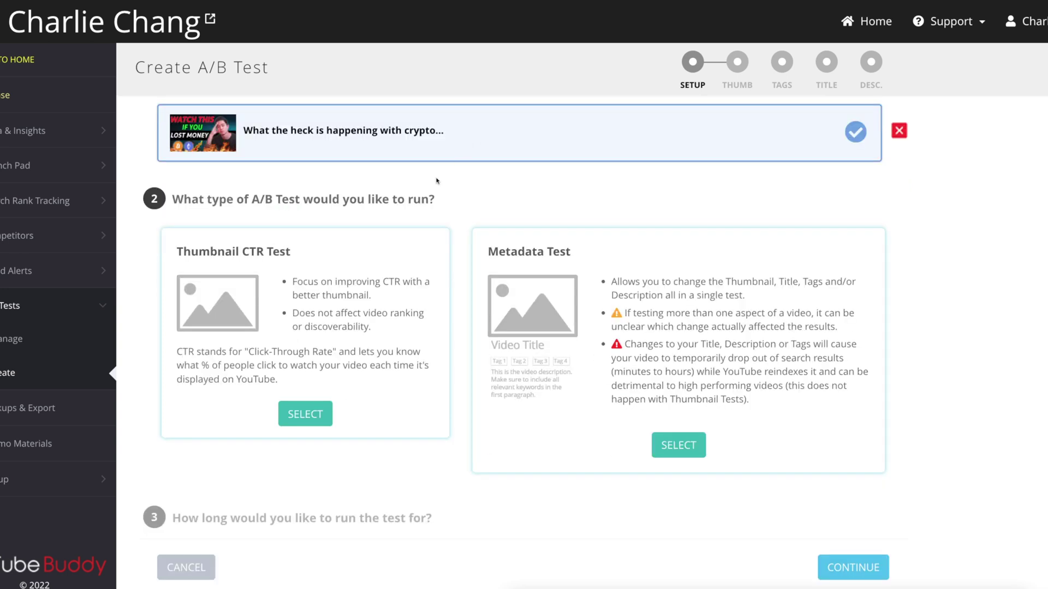
click(300, 413)
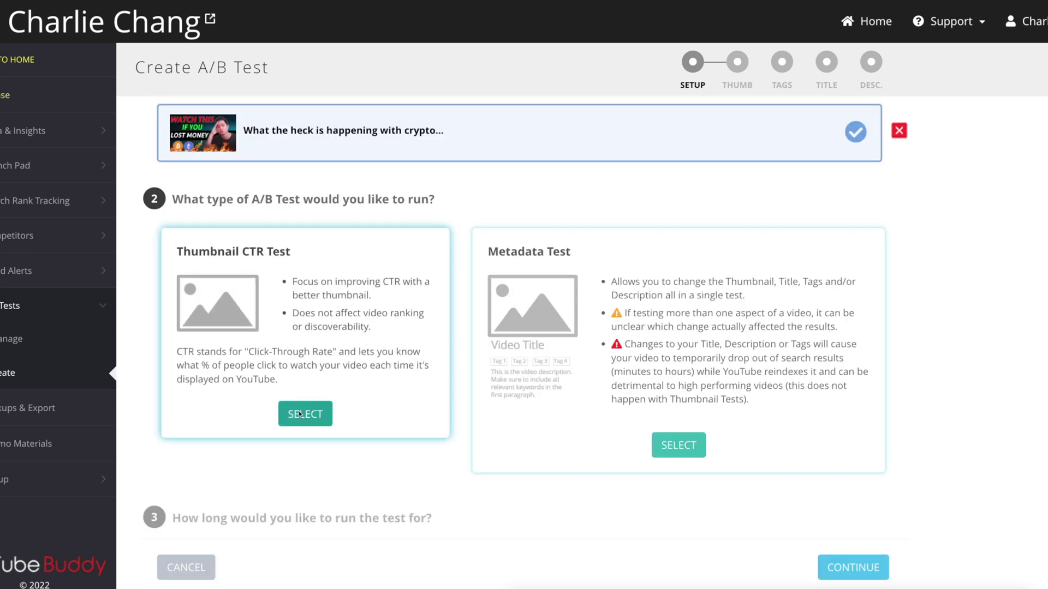
Run the test until statistically significant, keeping Start Test ASAP as the start option
scroll(546, 421, down, 1)
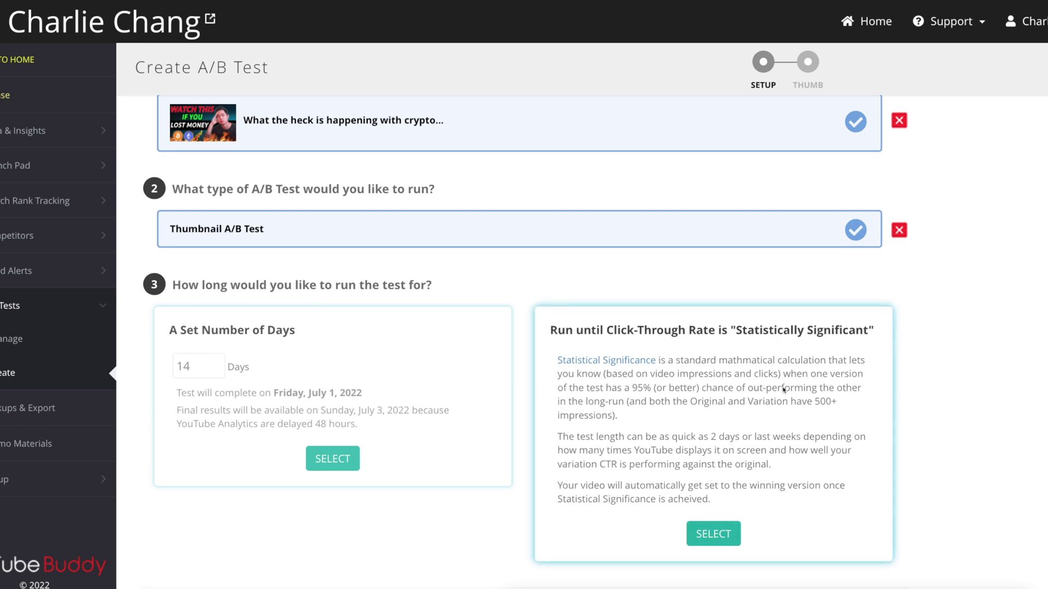
scroll(784, 389, down, 1)
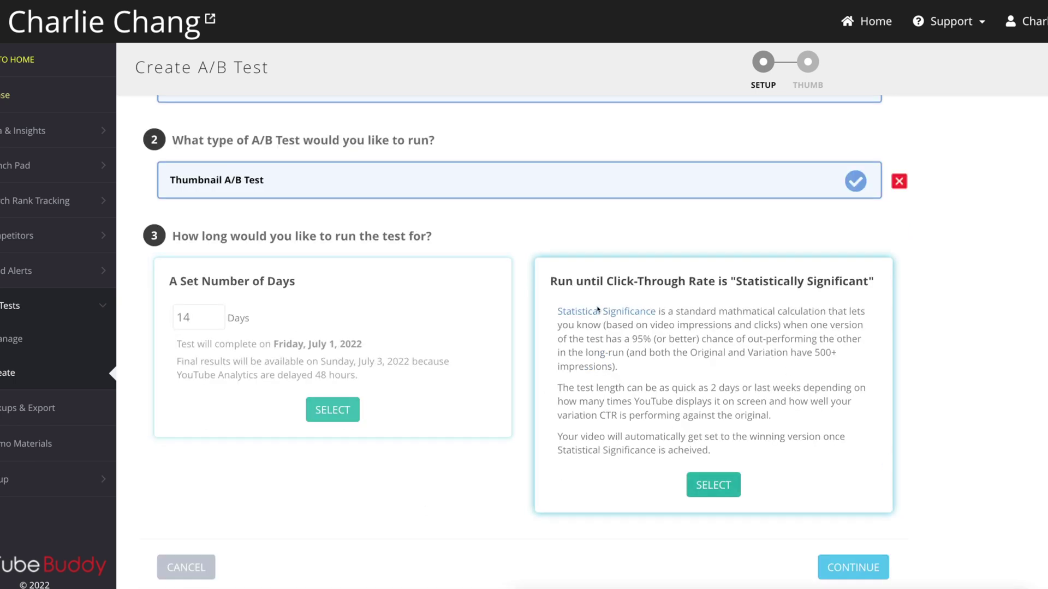
click(712, 486)
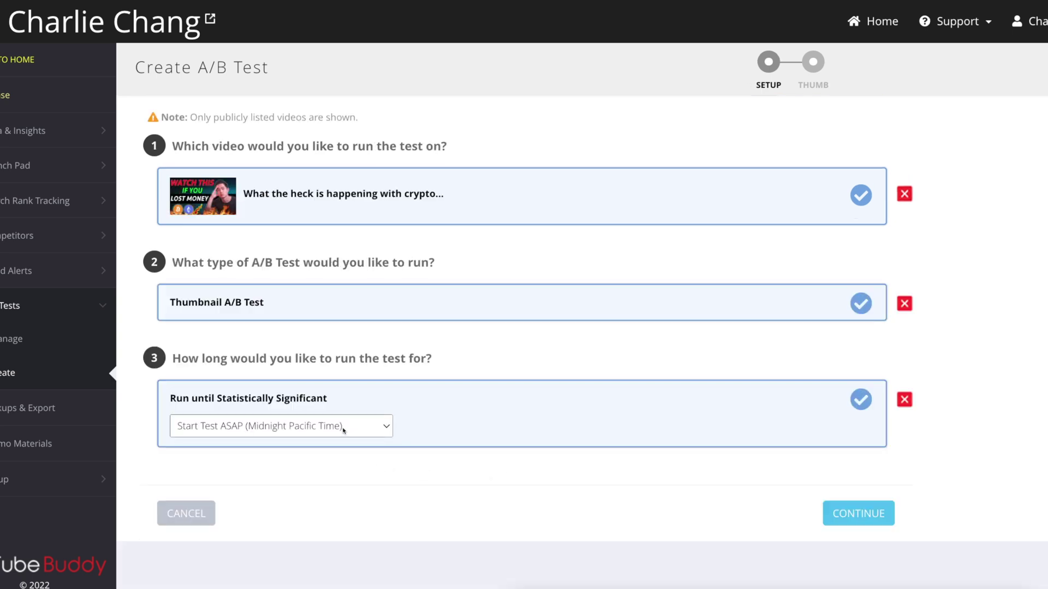
click(312, 432)
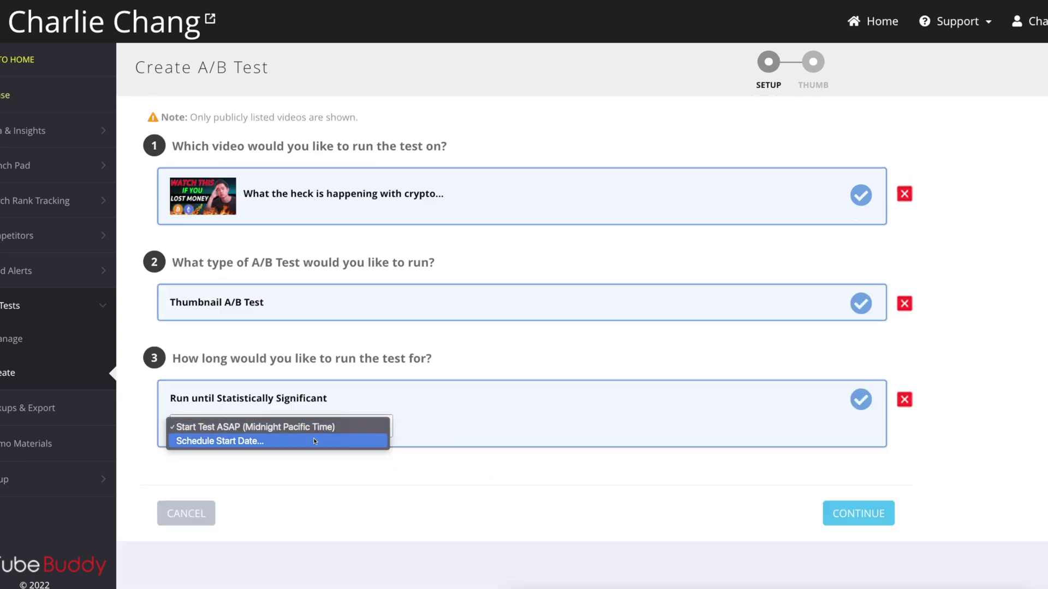
click(880, 522)
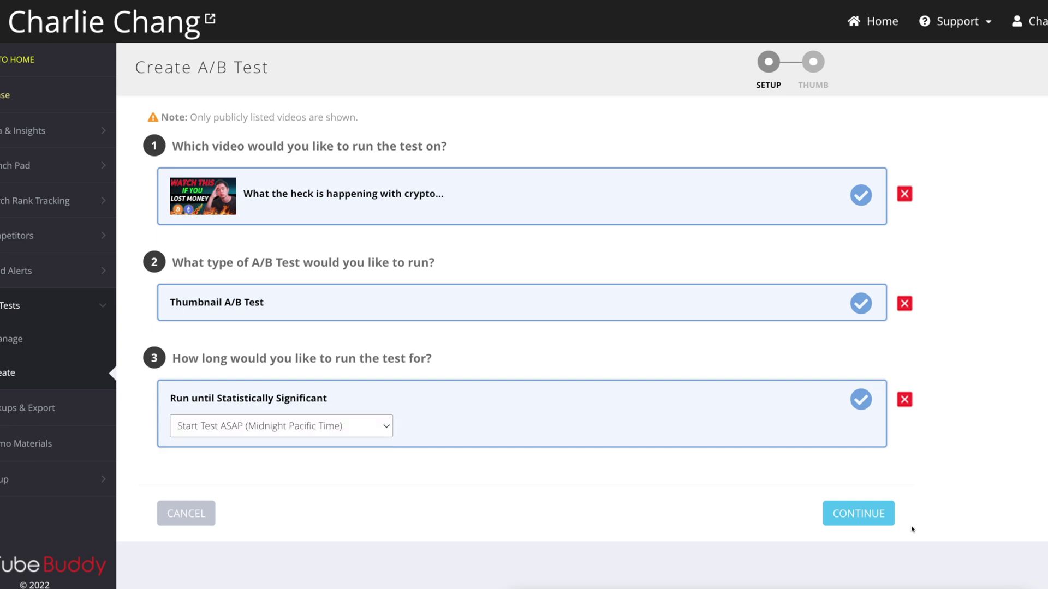
Upload Artboard 3 (1).png, the flame-free variant, as the test thumbnail
click(880, 521)
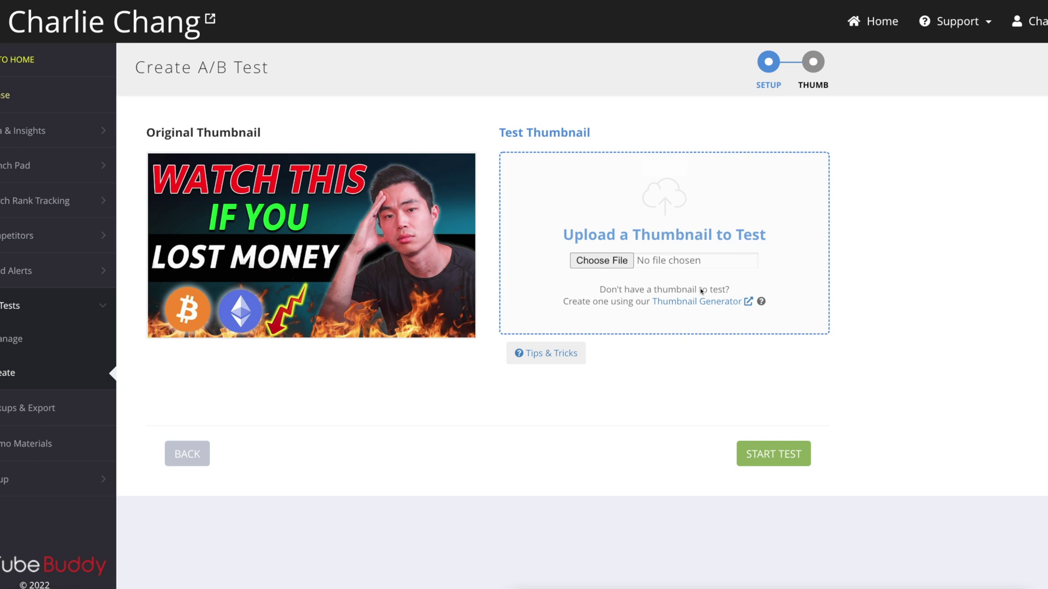
click(610, 264)
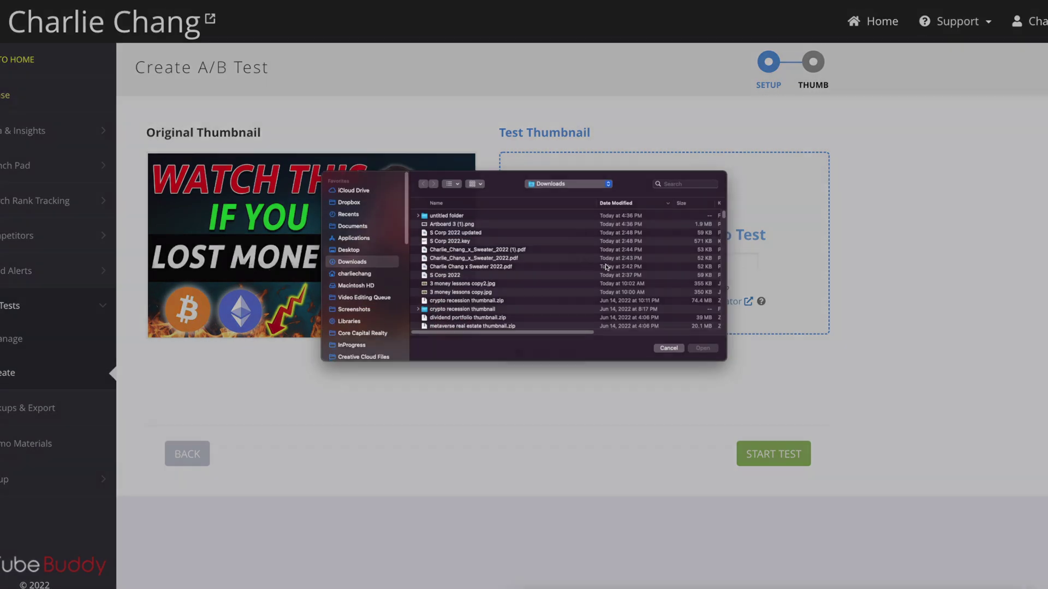
click(526, 219)
key(space)
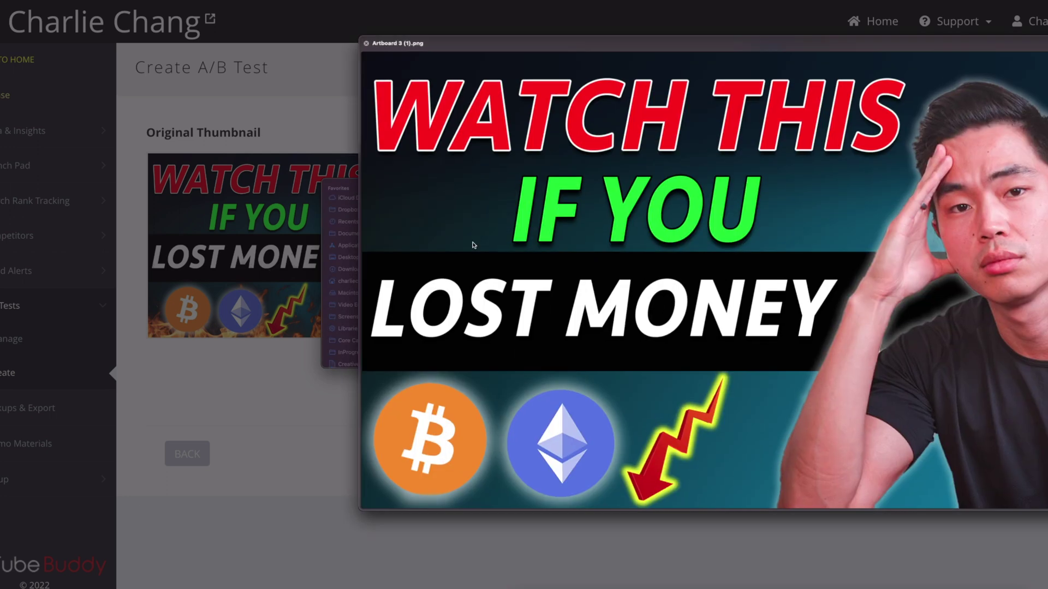
drag(758, 42, 595, 41)
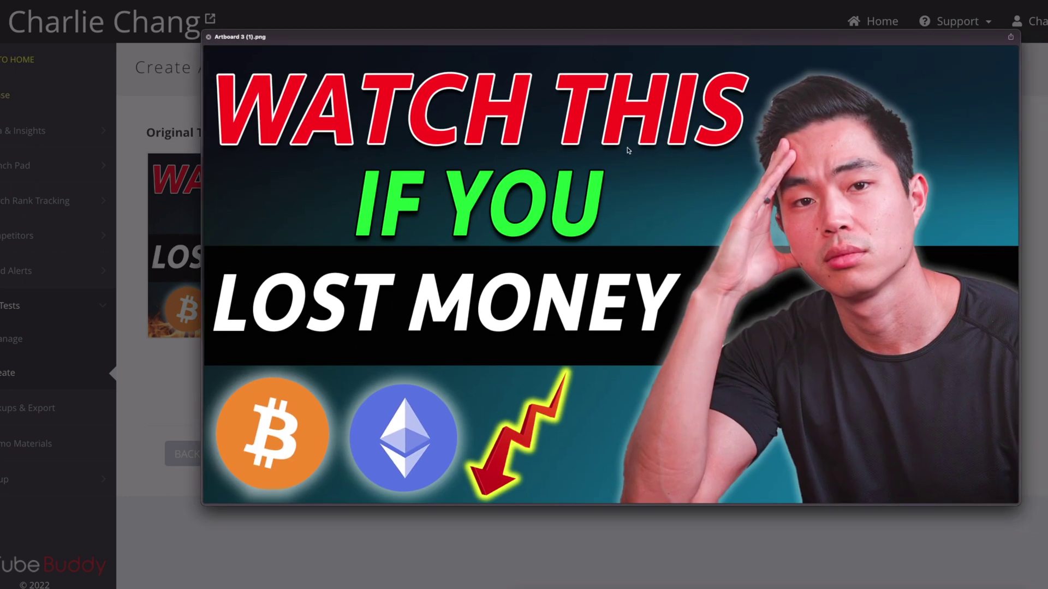
key(Return)
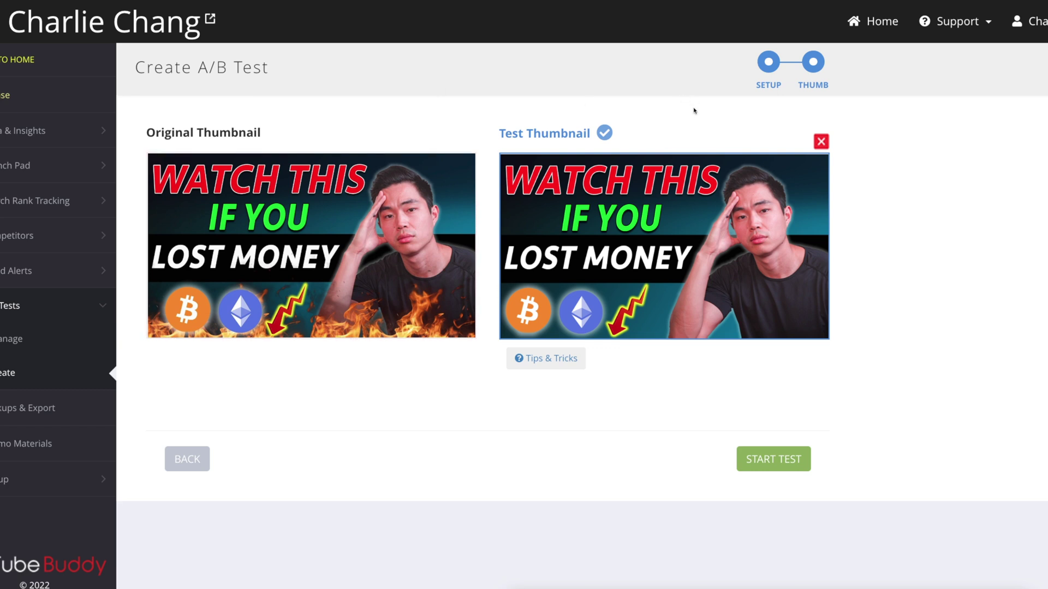
Start and confirm the crypto thumbnail A/B test, then go back to the test list
click(774, 461)
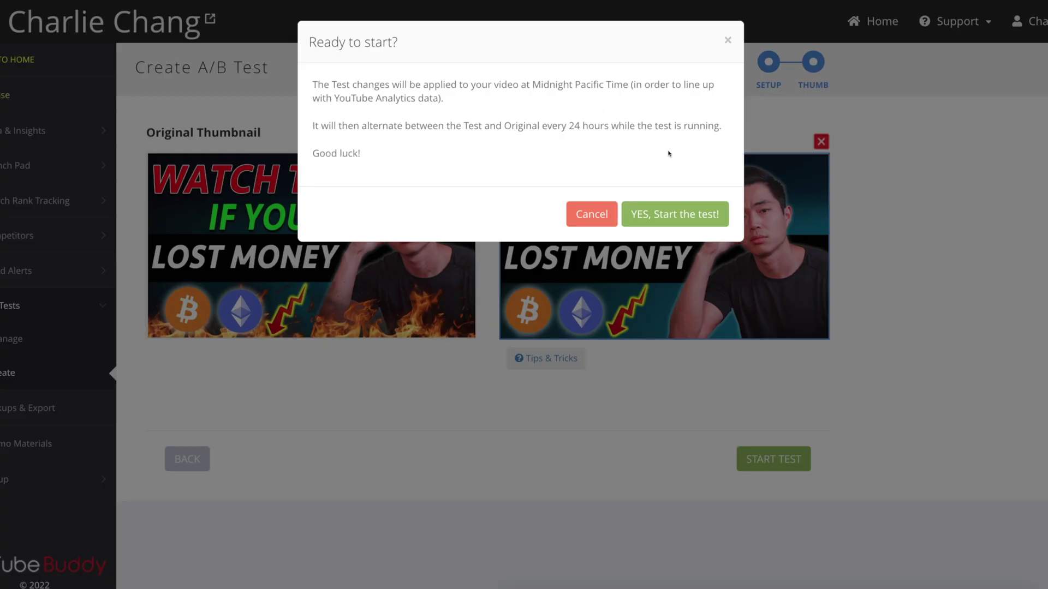
click(681, 215)
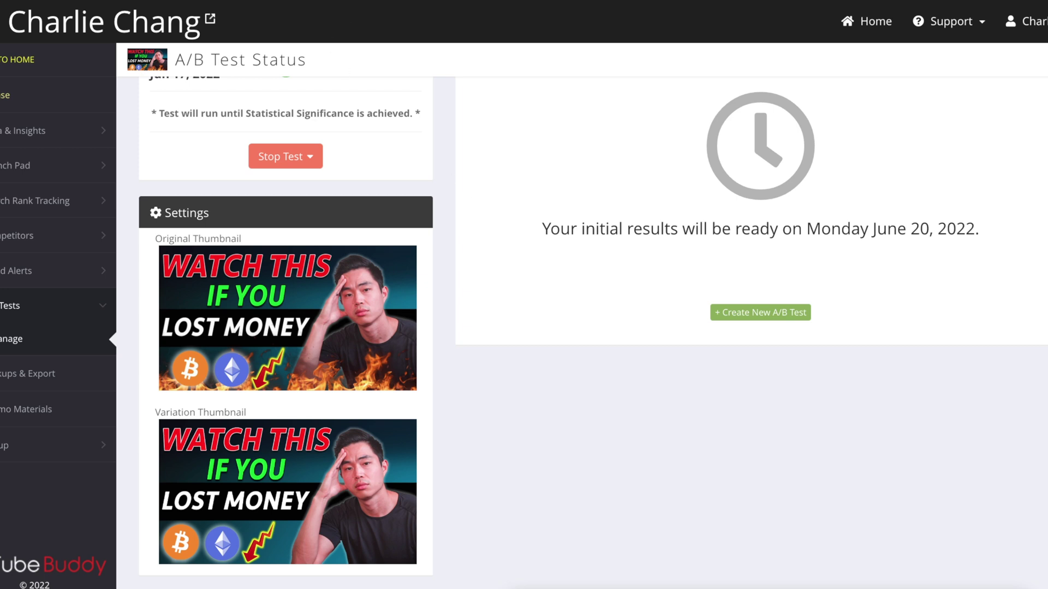
key(alt+Left)
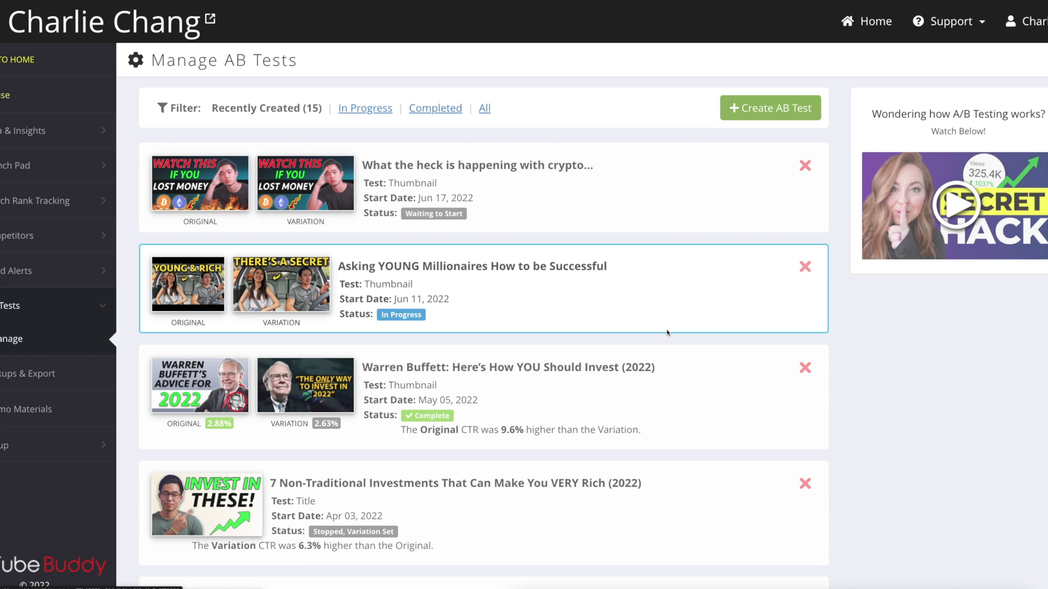
Scroll through the Manage AB Tests list and open the Warren Buffett thumbnail test
scroll(667, 332, down, 1)
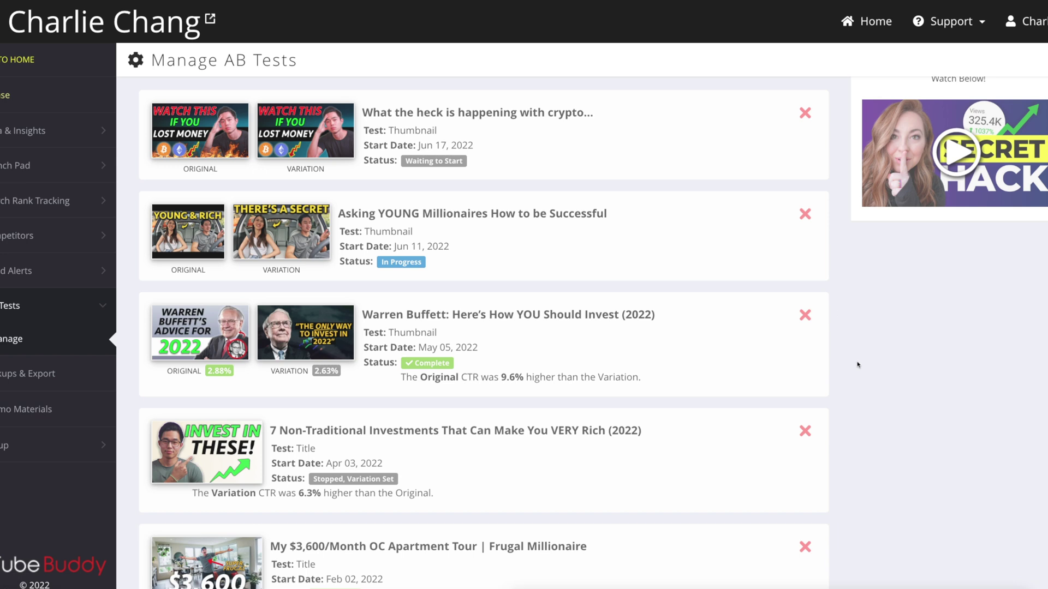
scroll(533, 249, down, 1)
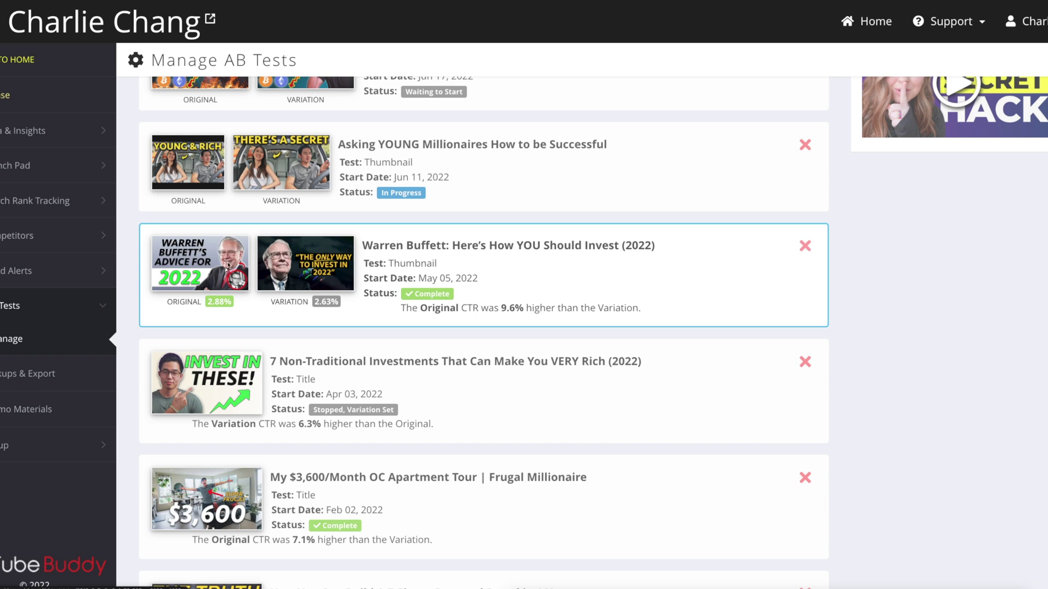
scroll(364, 290, up, 2)
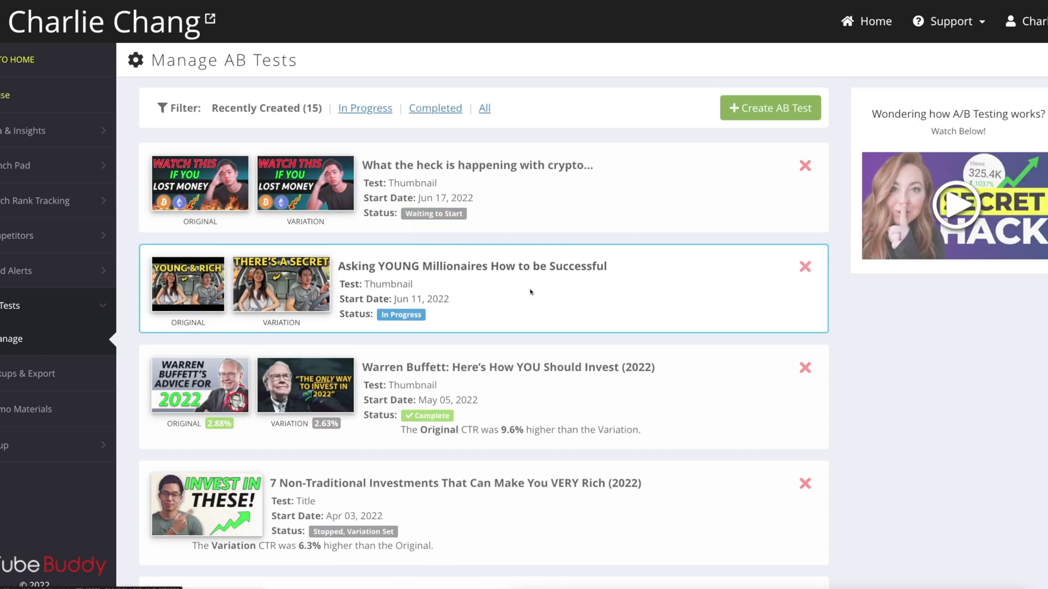
scroll(545, 328, down, 1)
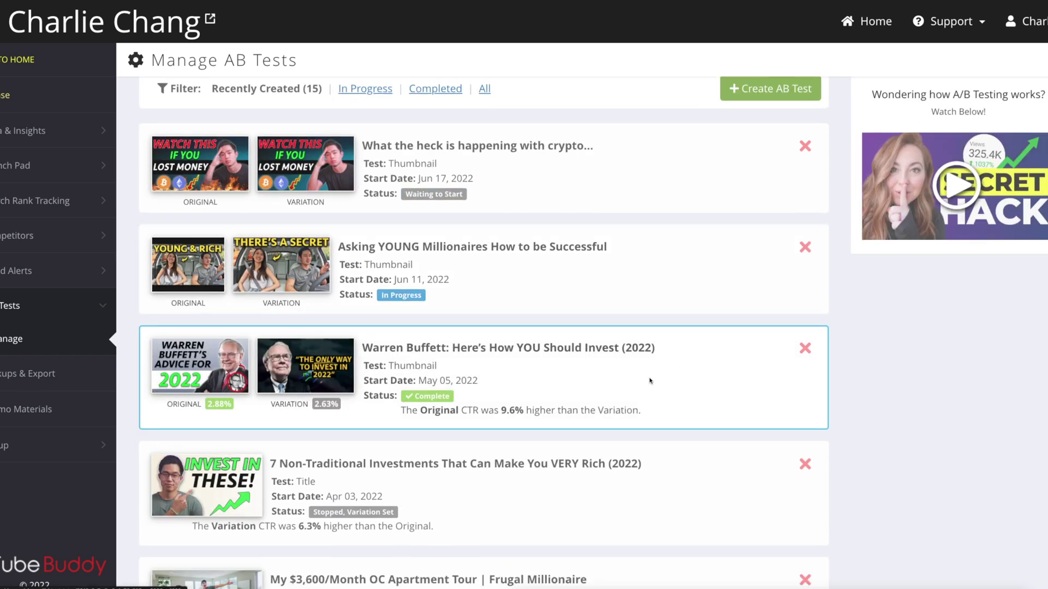
click(575, 379)
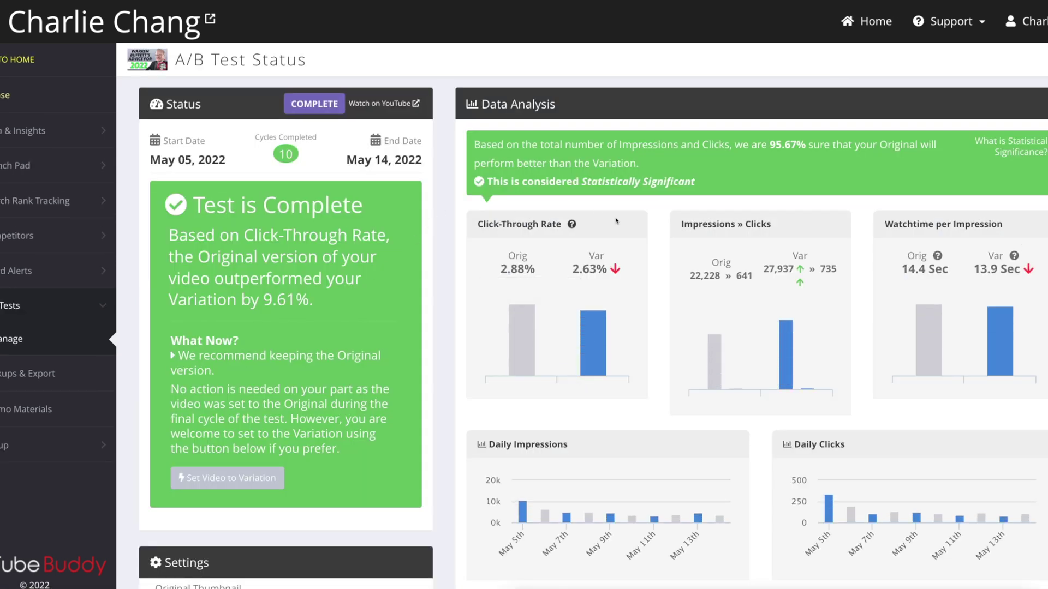
Scroll the Warren Buffett test's charts and highlight its conclusion that Original won by 9.61%
mouse_move(604, 341)
mouse_move(509, 356)
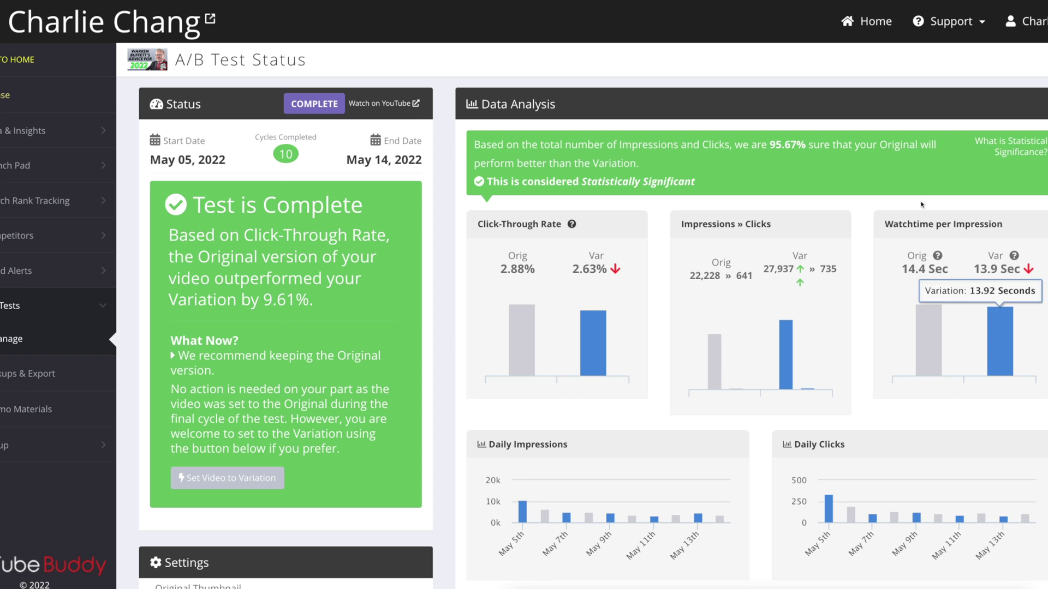
scroll(494, 279, down, 3)
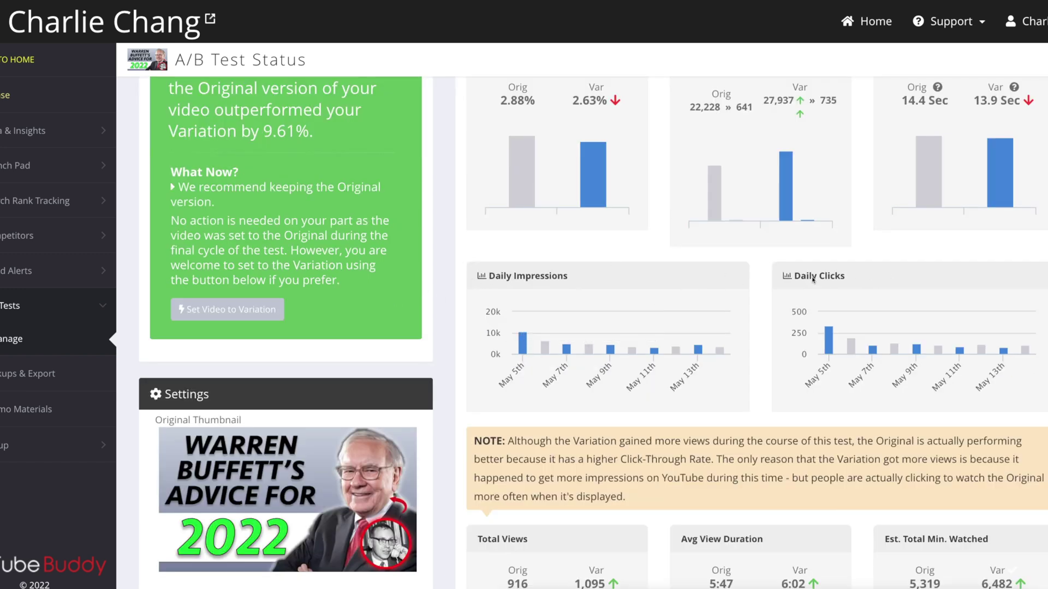
scroll(745, 281, down, 1)
scroll(745, 282, down, 5)
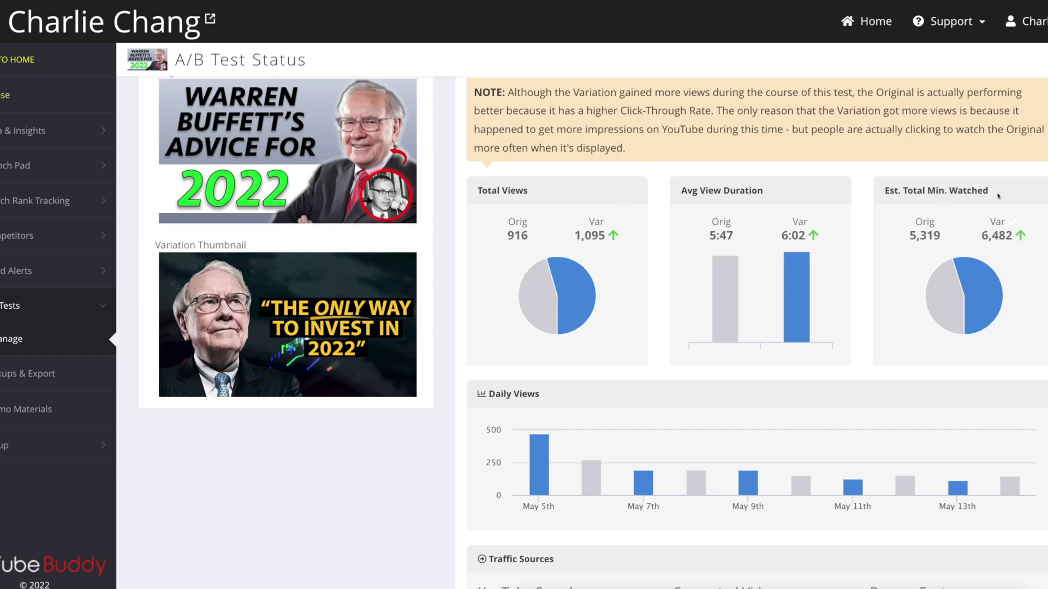
scroll(726, 377, down, 3)
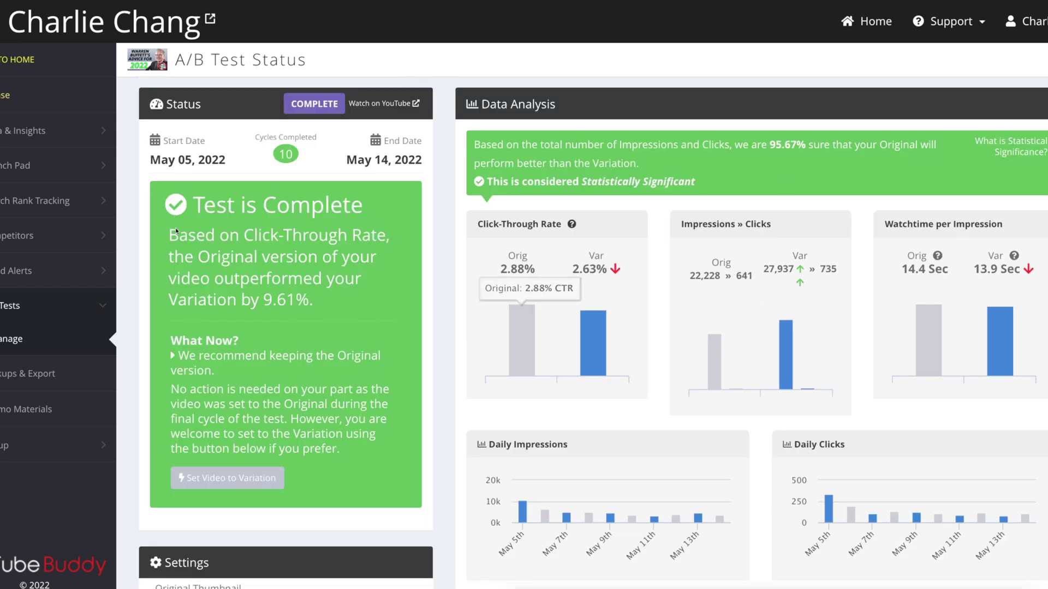
drag(169, 233, 378, 446)
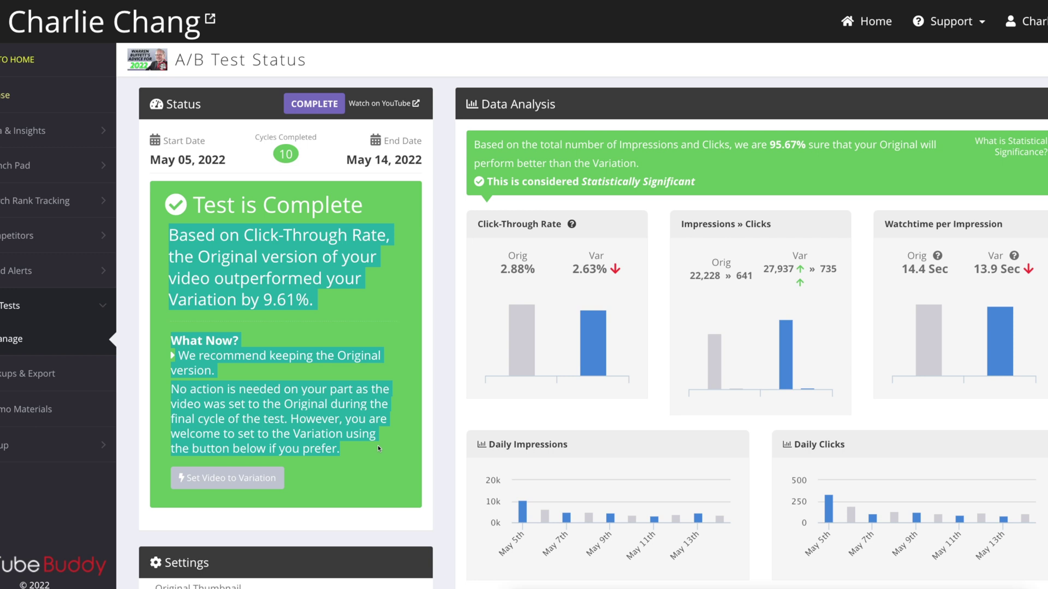
click(378, 445)
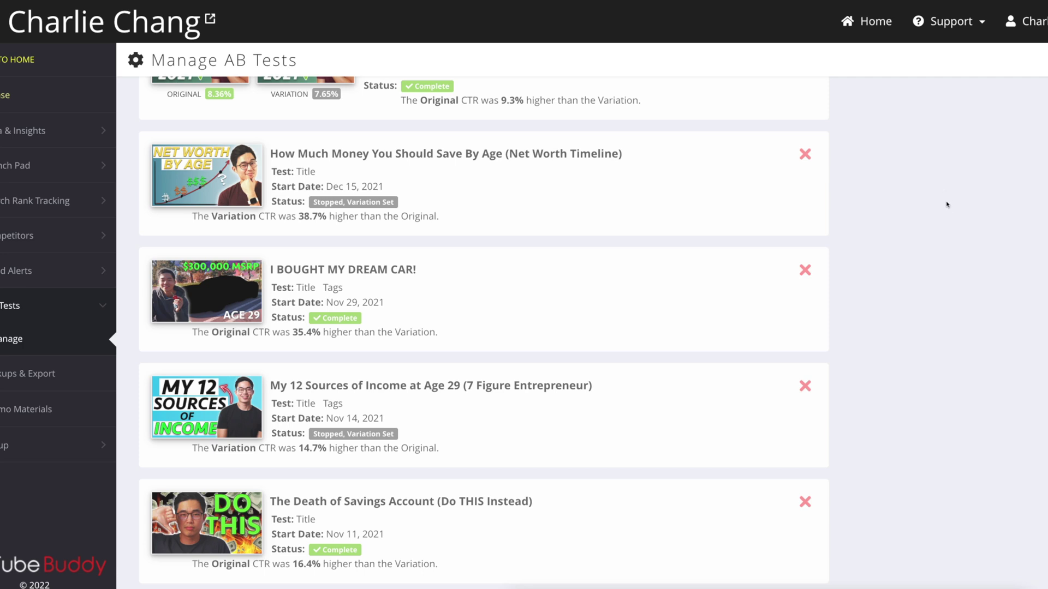
Open the Net Worth Timeline title test and review its 2.41% vs 1.74% CTR results
click(446, 184)
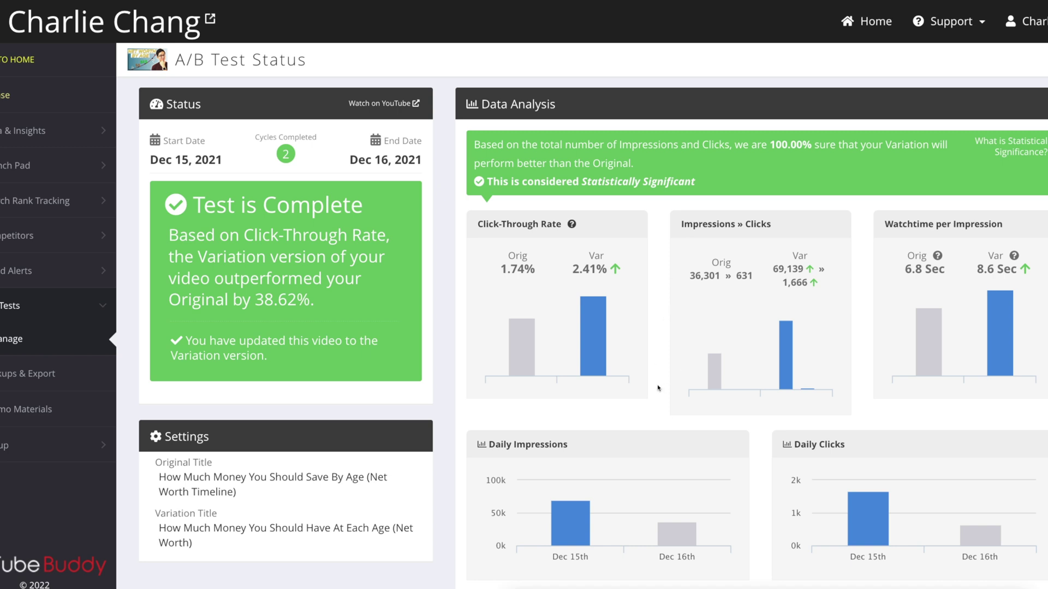
scroll(658, 388, down, 10)
scroll(841, 437, up, 6)
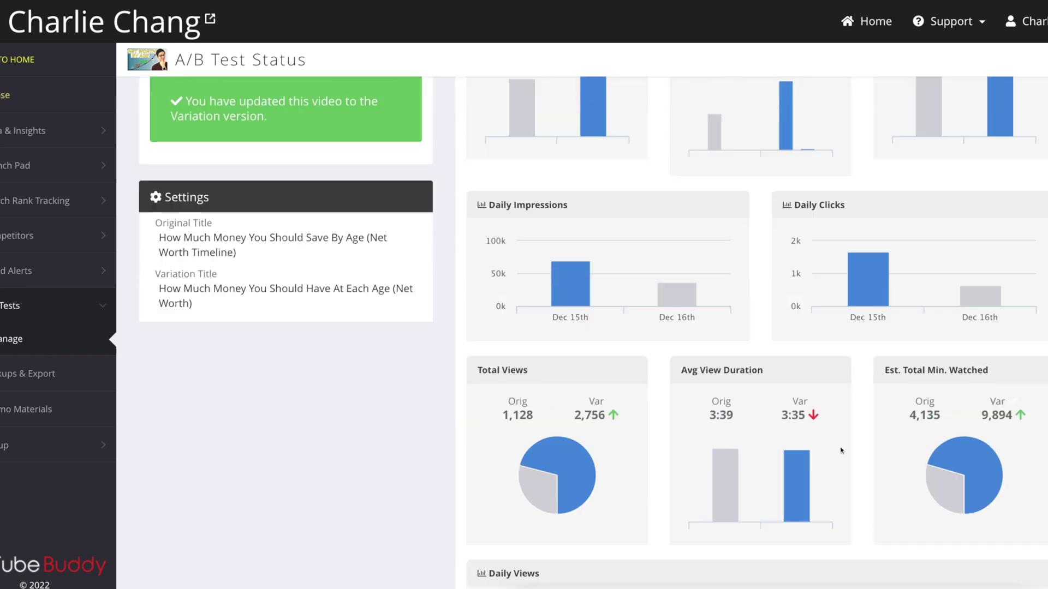
scroll(871, 448, up, 1)
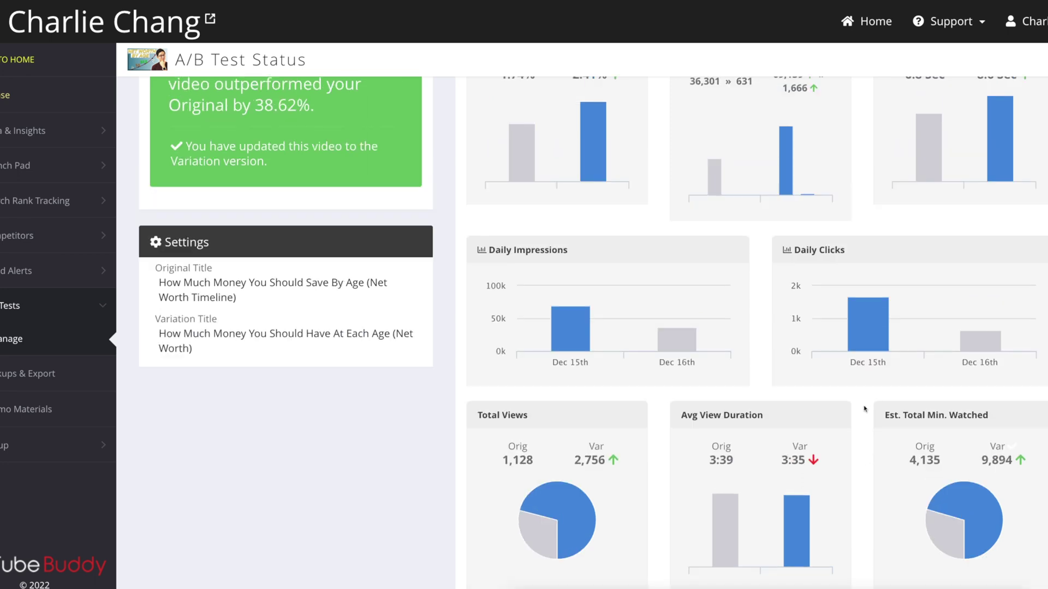
scroll(863, 414, up, 4)
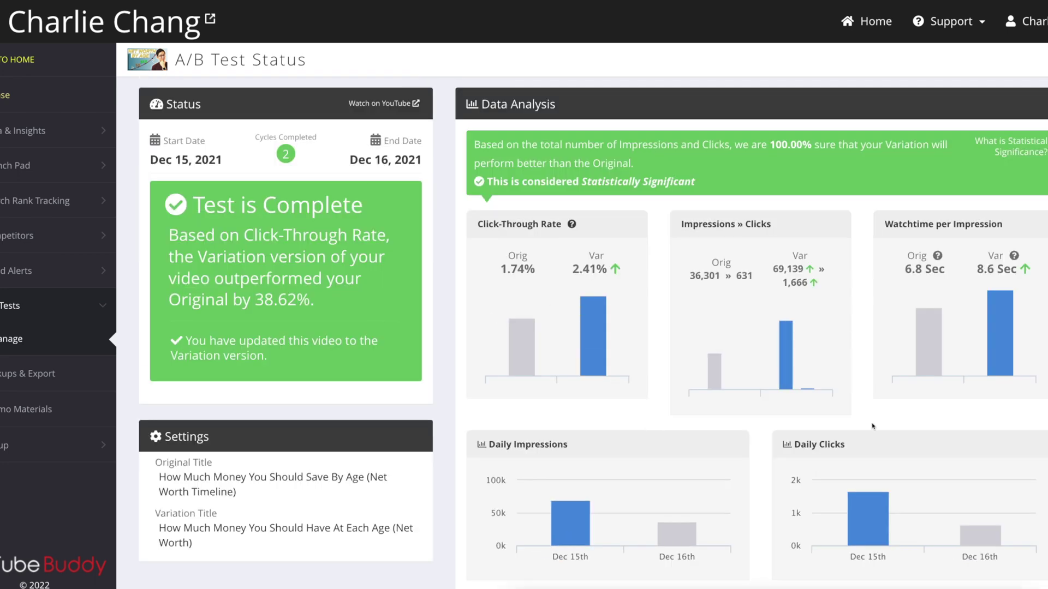